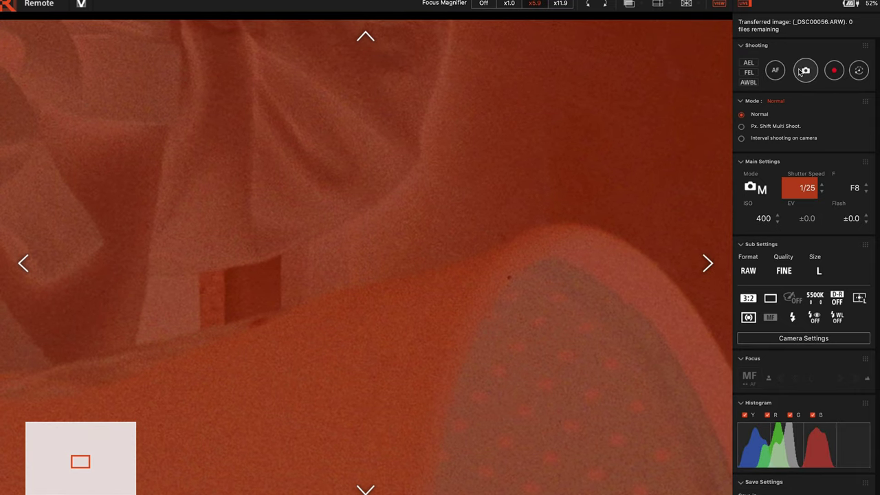
# - Capture the Barnum's Animals box negative frame so it transfers as _DSC00058.ARW
pyautogui.click(804, 71)
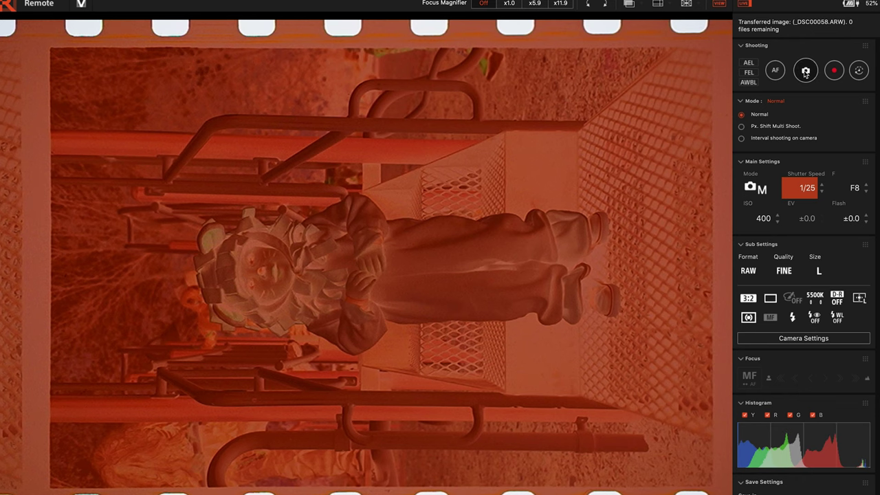
pyautogui.click(805, 72)
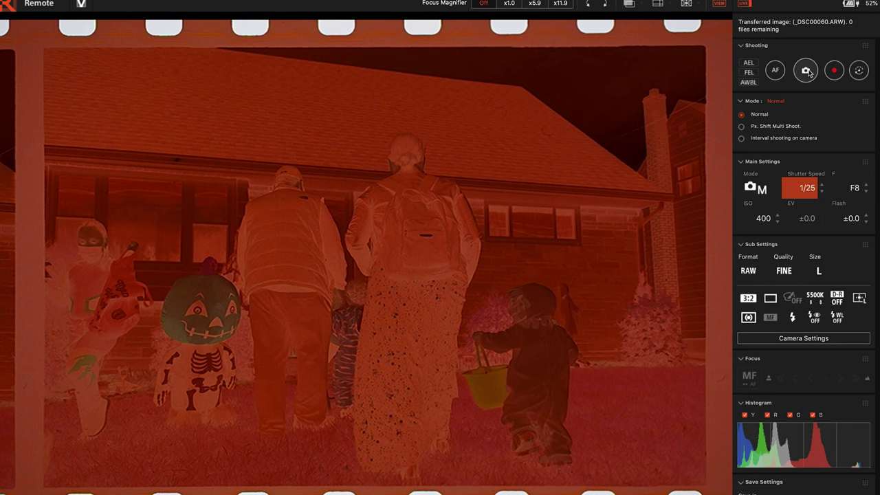
# - Shoot the clown statue frame and then the trick-or-treaters frame
pyautogui.click(807, 71)
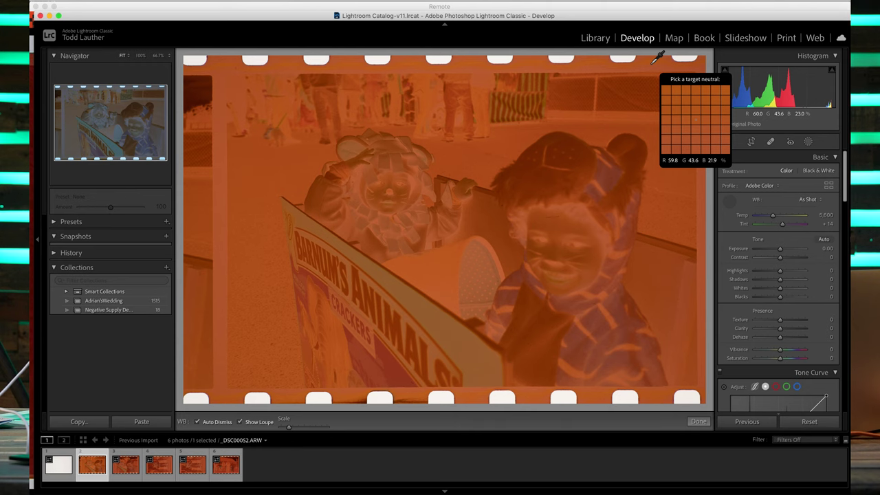
# - White-balance the current, third and clown statue scans by sampling their orange film borders
pyautogui.click(652, 63)
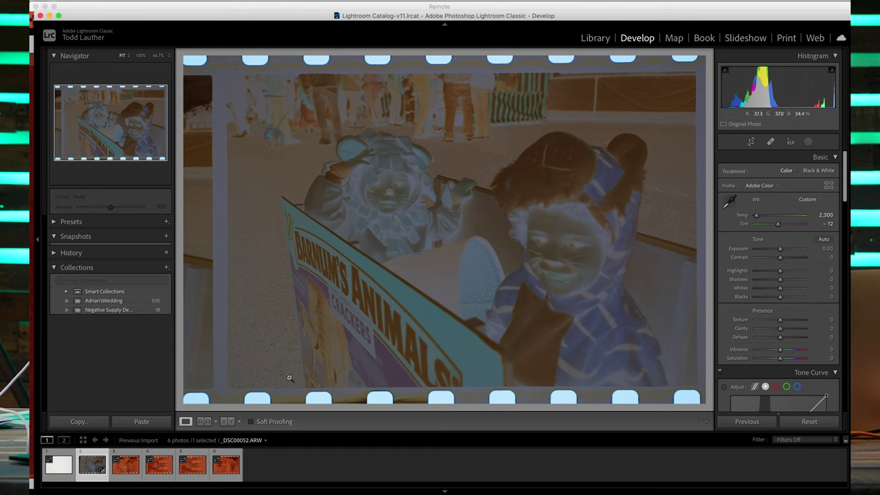
pyautogui.click(125, 467)
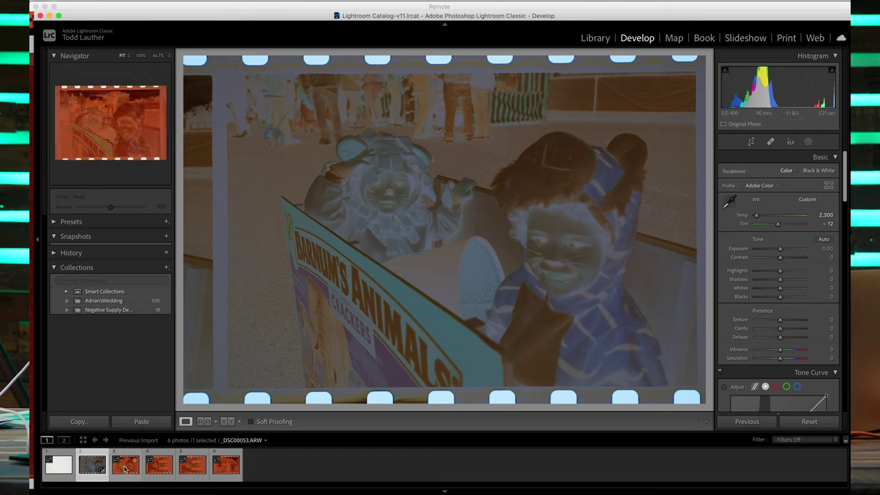
pyautogui.click(727, 203)
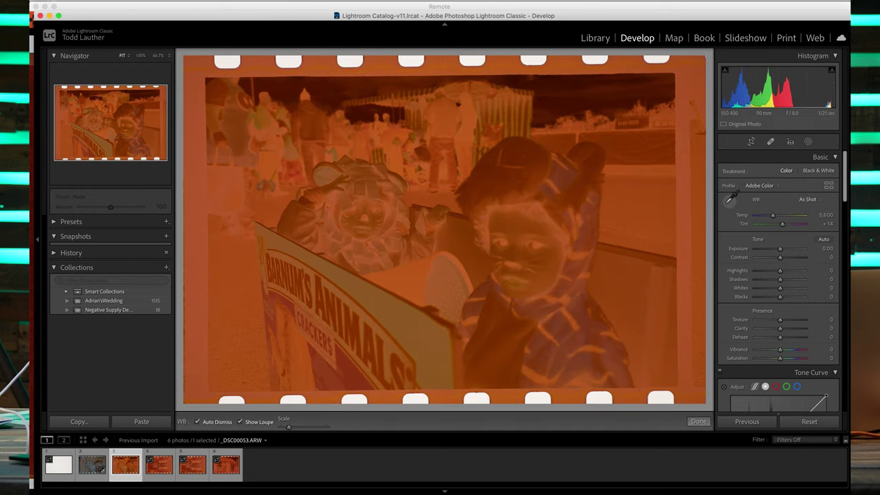
pyautogui.click(685, 83)
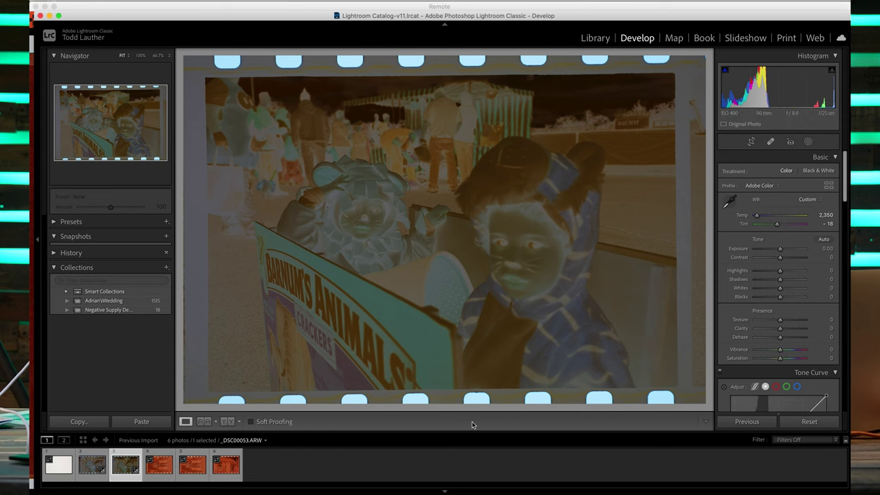
pyautogui.click(159, 464)
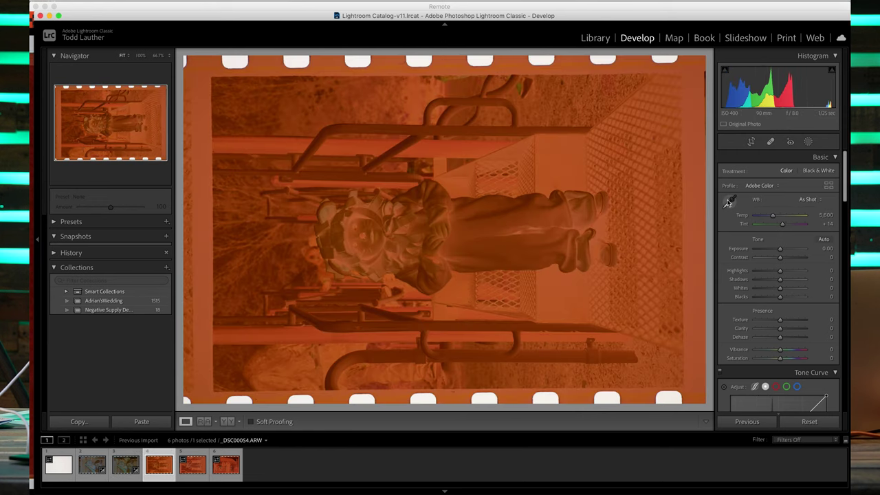
pyautogui.click(728, 201)
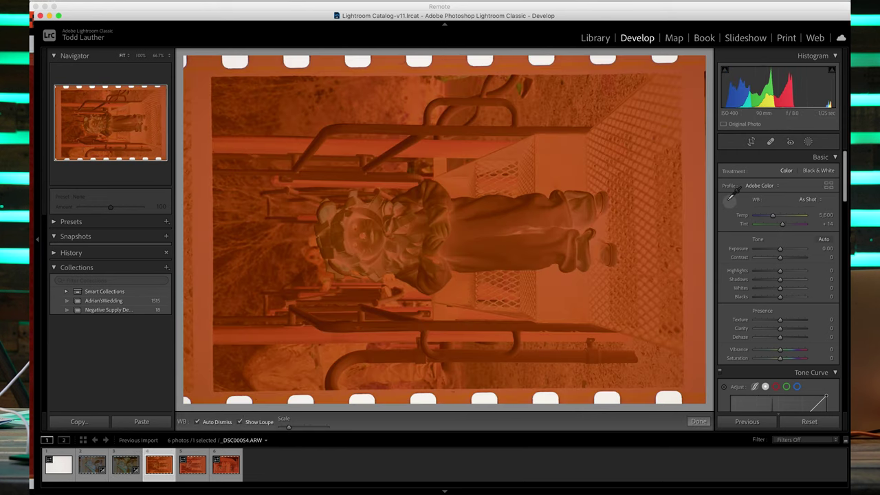
pyautogui.click(641, 67)
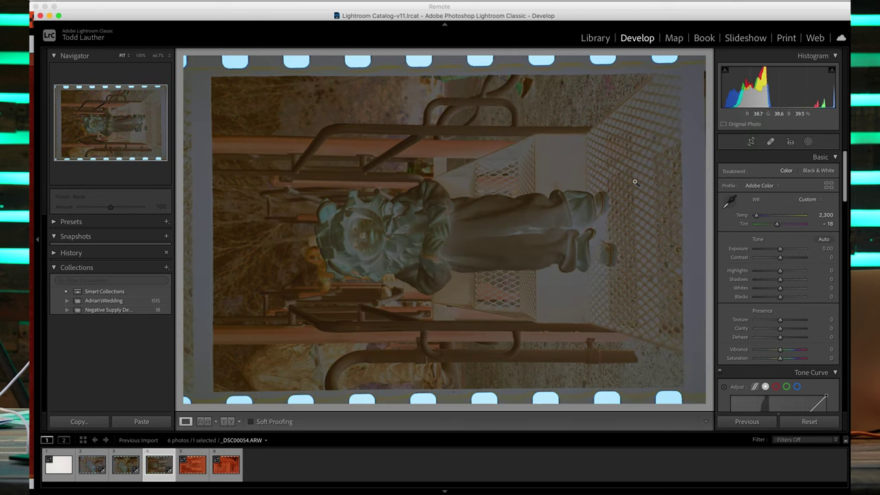
# - White-balance the next scan and the last house-scene scan from their orange film borders
pyautogui.press('Right')
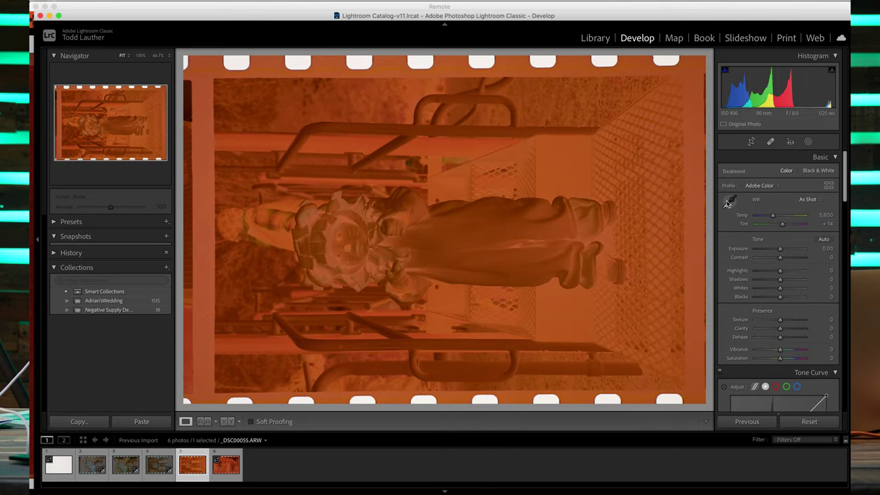
pyautogui.click(727, 201)
pyautogui.click(624, 67)
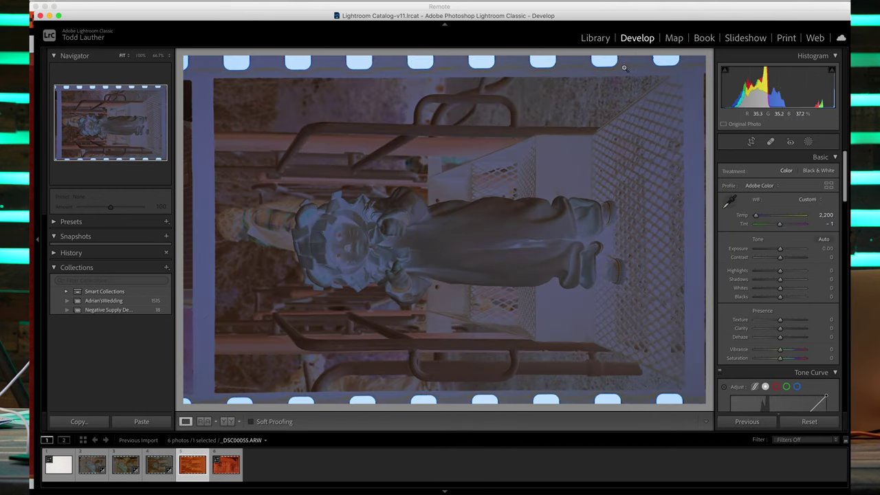
pyautogui.click(226, 465)
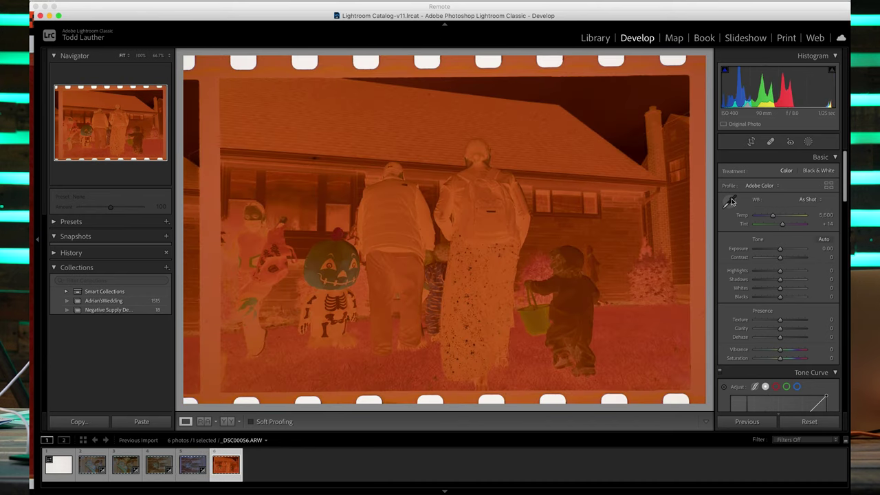
pyautogui.click(728, 201)
pyautogui.click(637, 61)
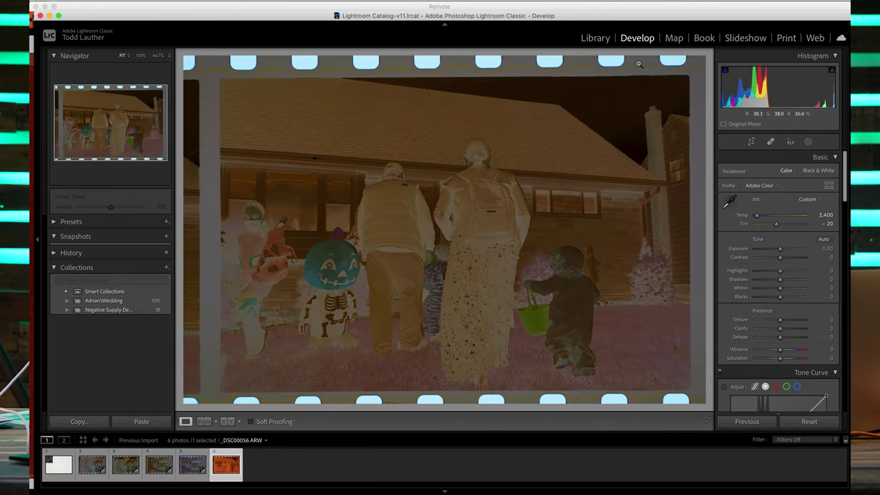
pyautogui.click(124, 2)
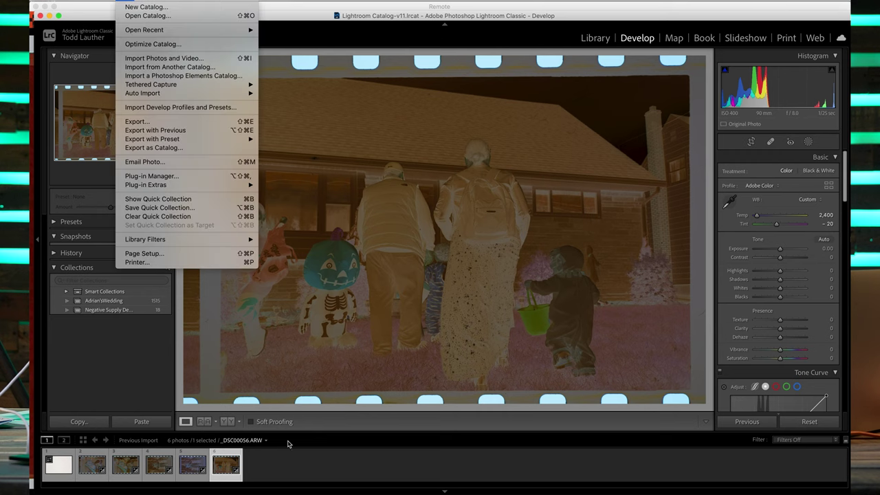
# - Clear the current selection and select the first negative scan in the filmstrip
pyautogui.press('Escape')
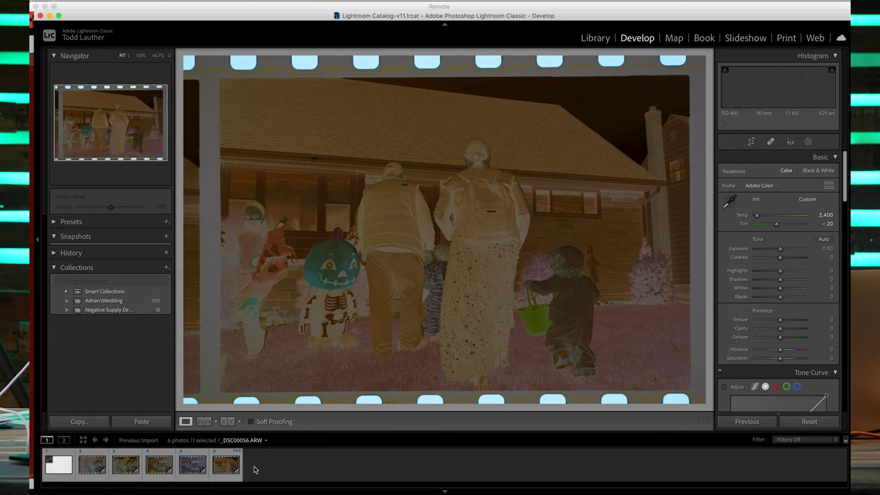
pyautogui.click(254, 470)
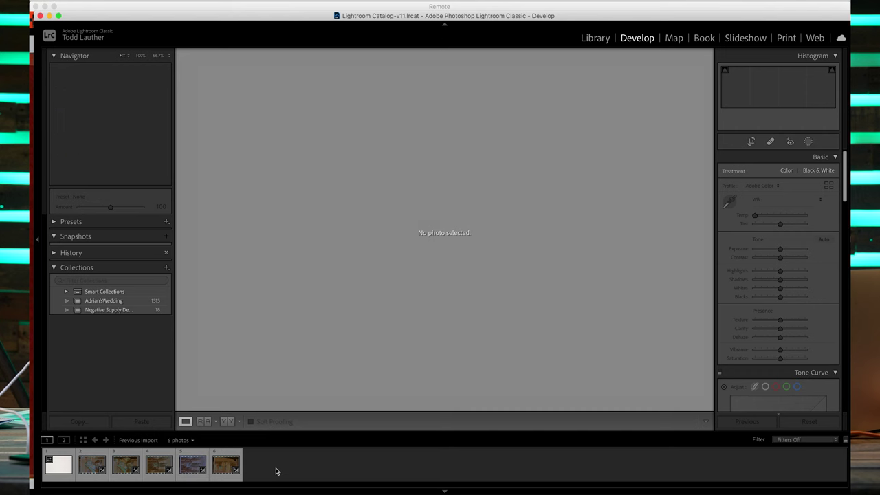
pyautogui.click(94, 472)
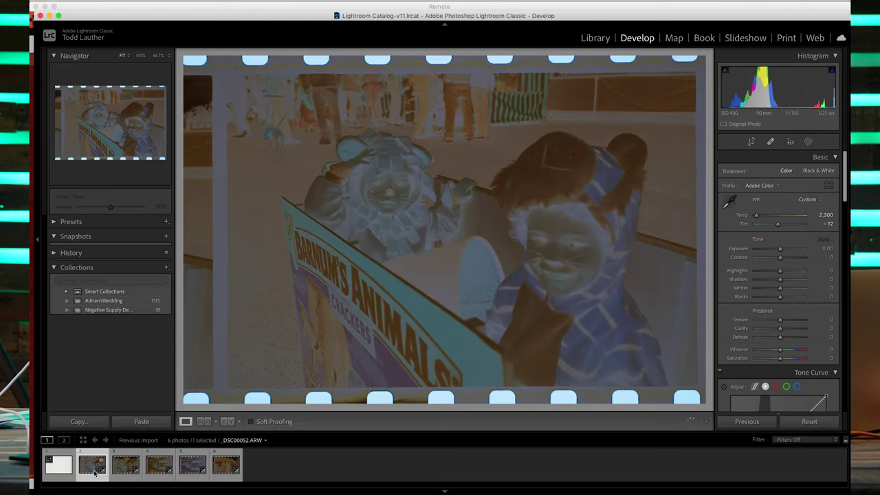
pyautogui.rightClick(123, 469)
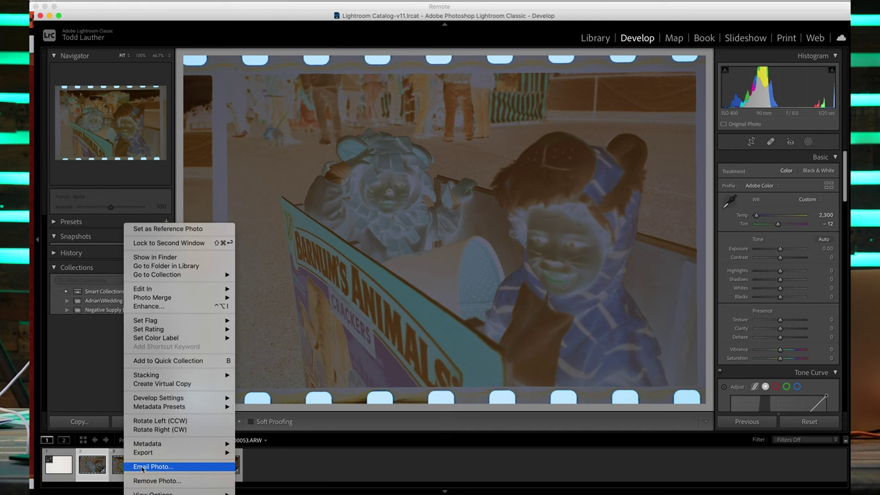
pyautogui.click(298, 467)
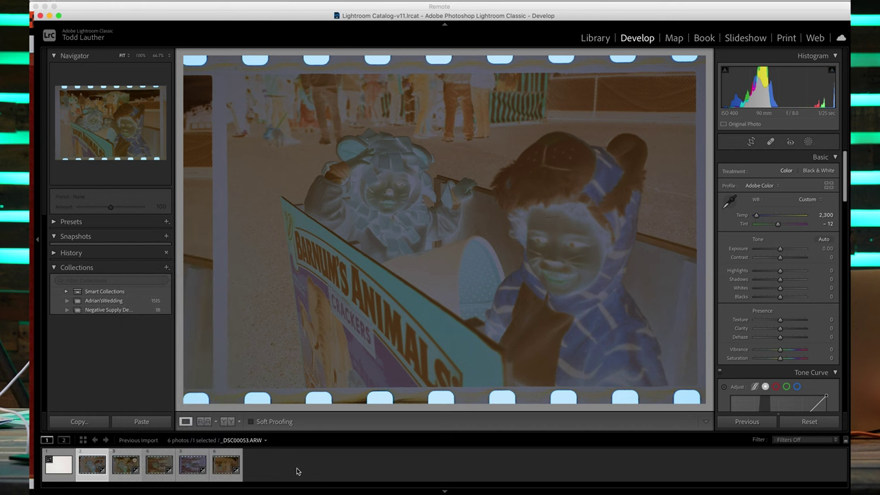
# - Add the remaining four scans to the selection and bring up File > Plug-in Extras
pyautogui.keyDown('super'); pyautogui.click(234, 468); pyautogui.keyUp('super')
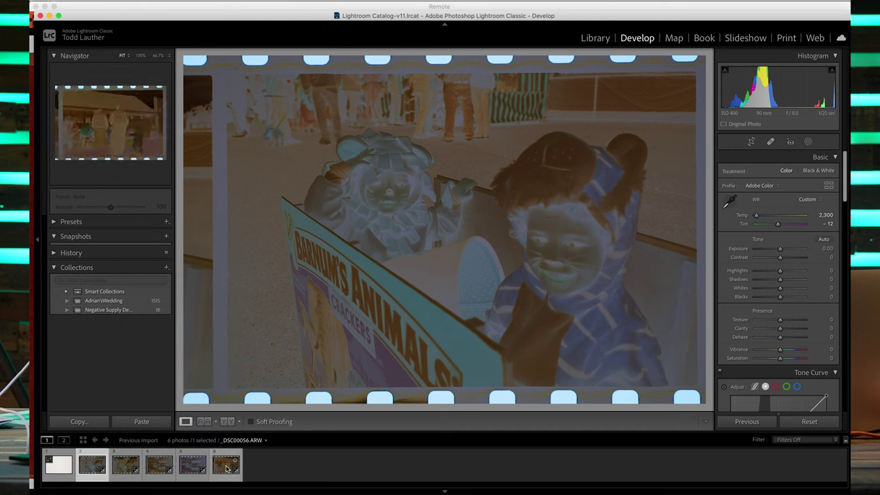
pyautogui.keyDown('super'); pyautogui.click(195, 470); pyautogui.keyUp('super')
pyautogui.keyDown('super'); pyautogui.click(159, 470); pyautogui.keyUp('super')
pyautogui.keyDown('super'); pyautogui.click(125, 470); pyautogui.keyUp('super')
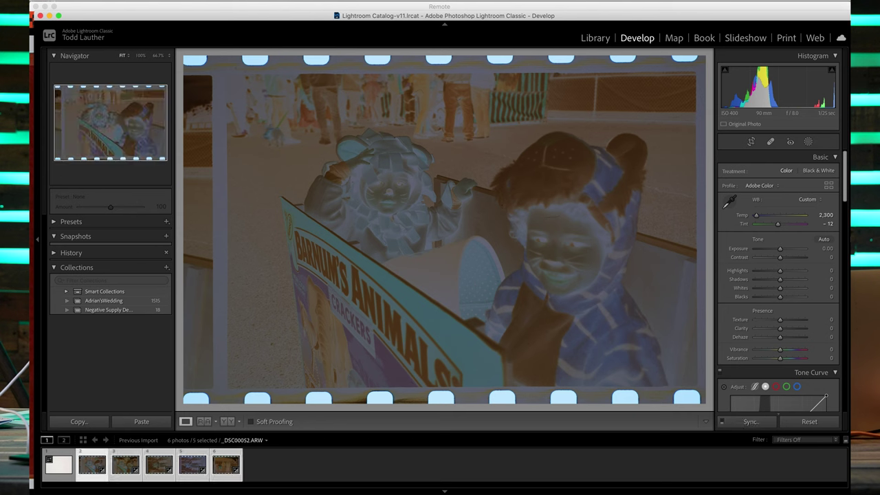
pyautogui.click(127, 2)
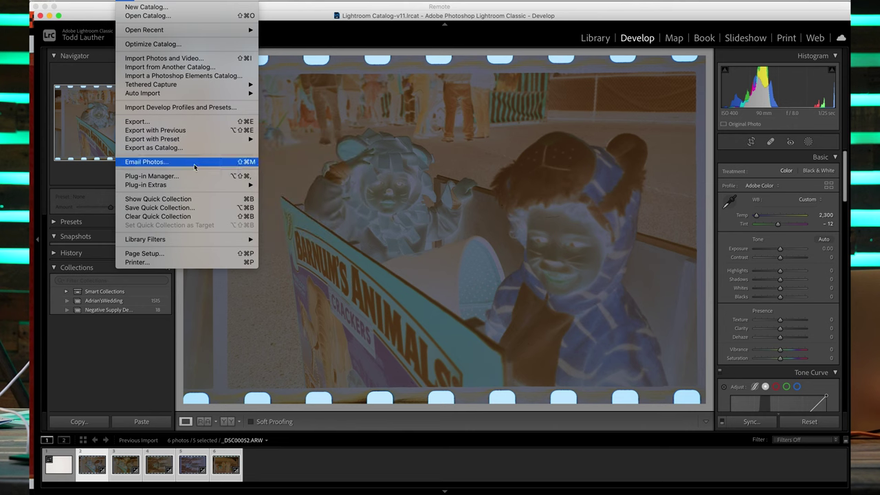
pyautogui.moveTo(211, 186)
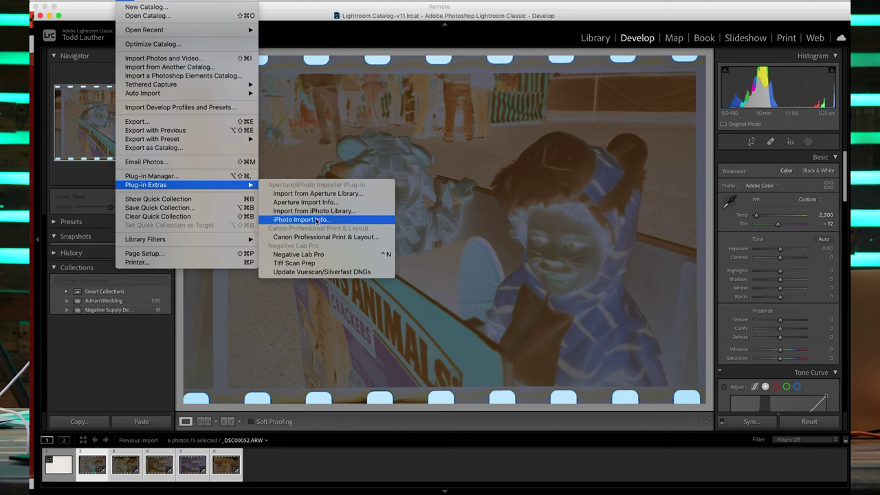
# - Launch Negative Lab Pro on the five selected negatives, source Digital Camera
pyautogui.click(320, 255)
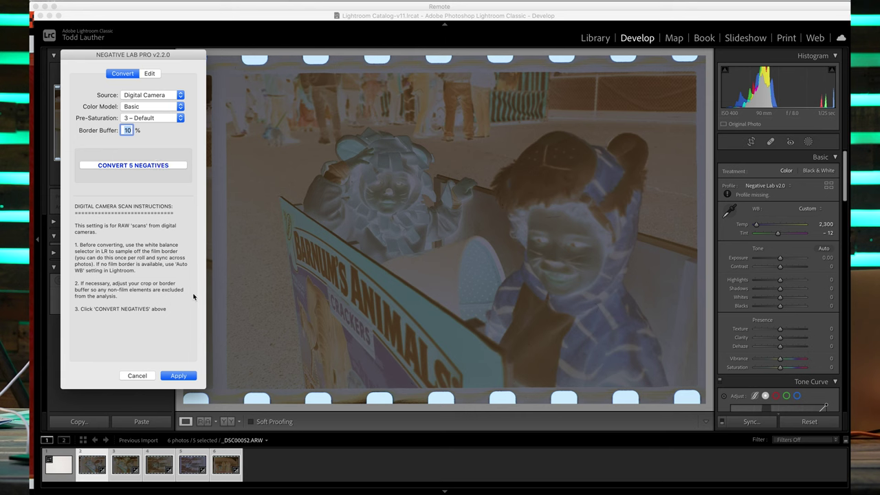
# - Run CONVERT 5 NEGATIVES, producing colour positives with LAB - Standard tones
pyautogui.click(149, 169)
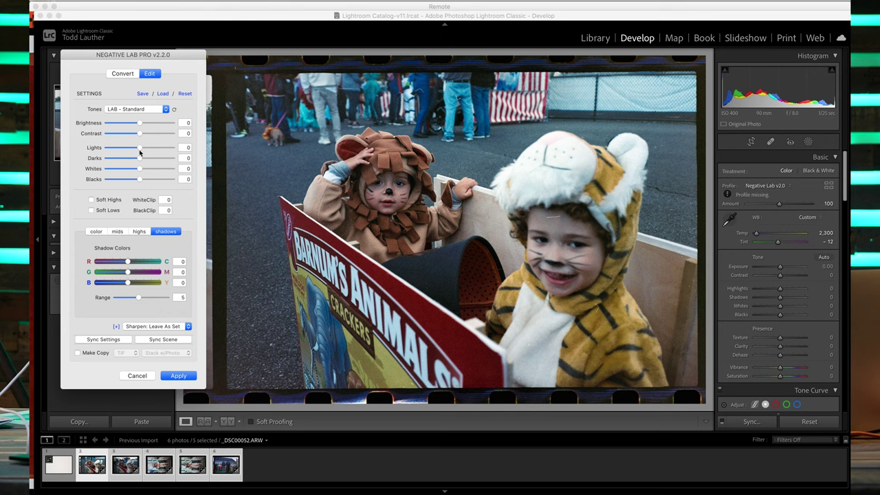
# - Raise the Lights slider in Negative Lab Pro's Edit tab to 26
pyautogui.moveTo(141, 149); pyautogui.dragTo(146, 176)
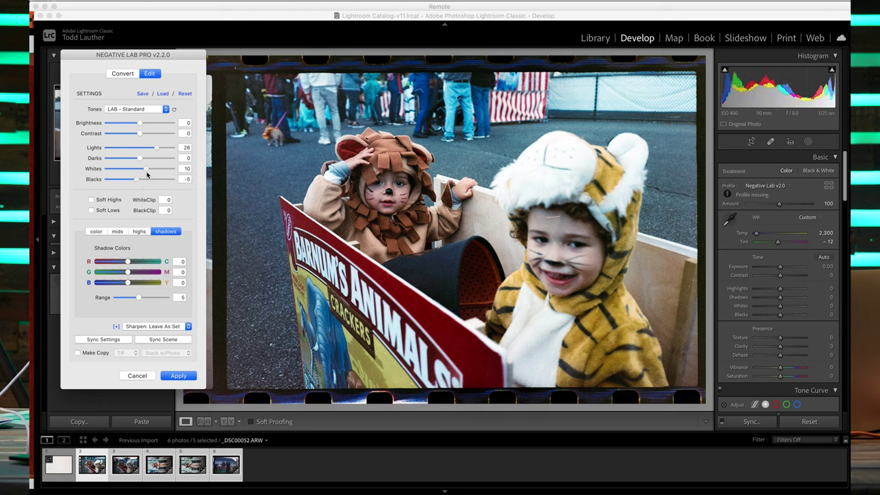